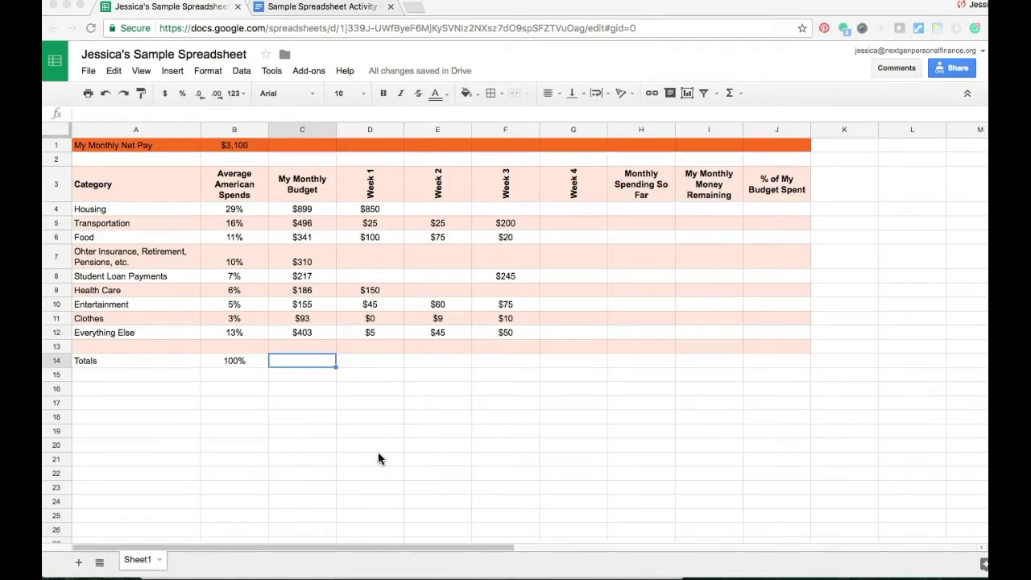
# Step: Apply the toolbar SUM to C4:C13 so My Monthly Budget totals $3,100 in C14
pyautogui.click(318, 212)
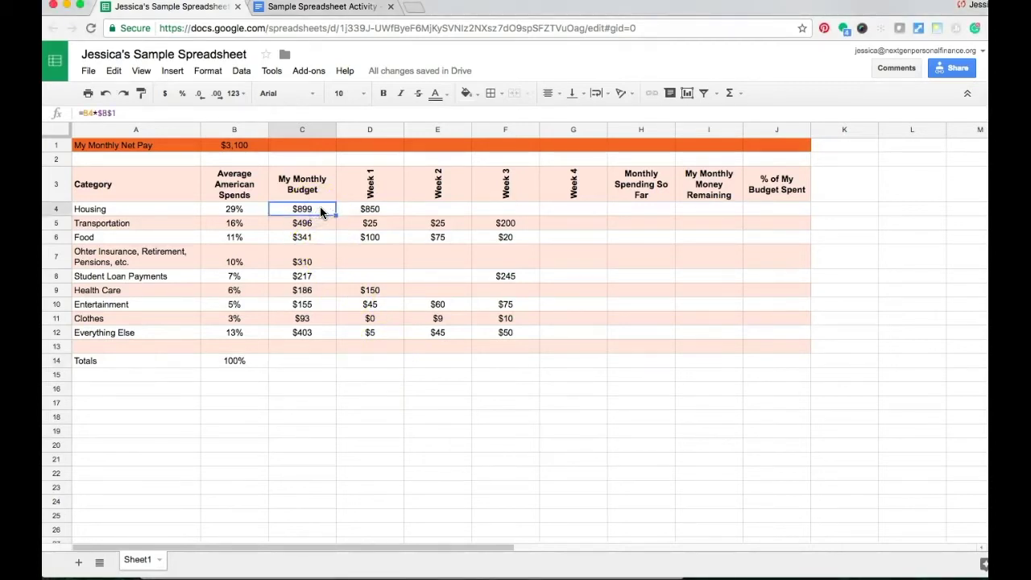
pyautogui.hotkey('shift', 'Down')
pyautogui.hotkey('shift', 'Down')
pyautogui.hotkey('shift', 'Down')
pyautogui.hotkey('shift', 'Down')
pyautogui.hotkey('shift', 'Down')
pyautogui.hotkey('shift', 'Down')
pyautogui.hotkey('shift', 'Down')
pyautogui.hotkey('shift', 'Down')
pyautogui.hotkey('shift', 'Down')
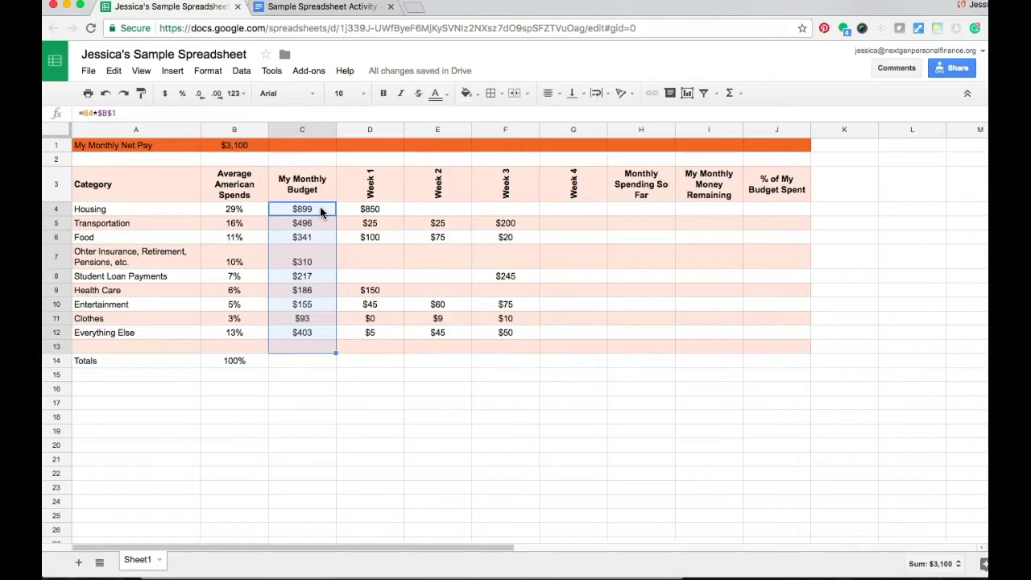
pyautogui.click(729, 94)
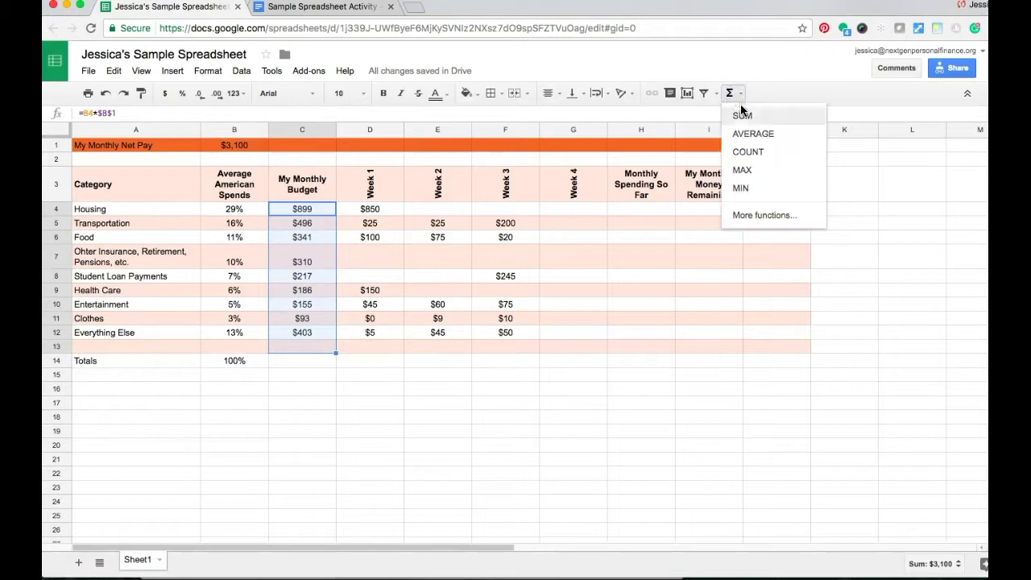
pyautogui.click(741, 118)
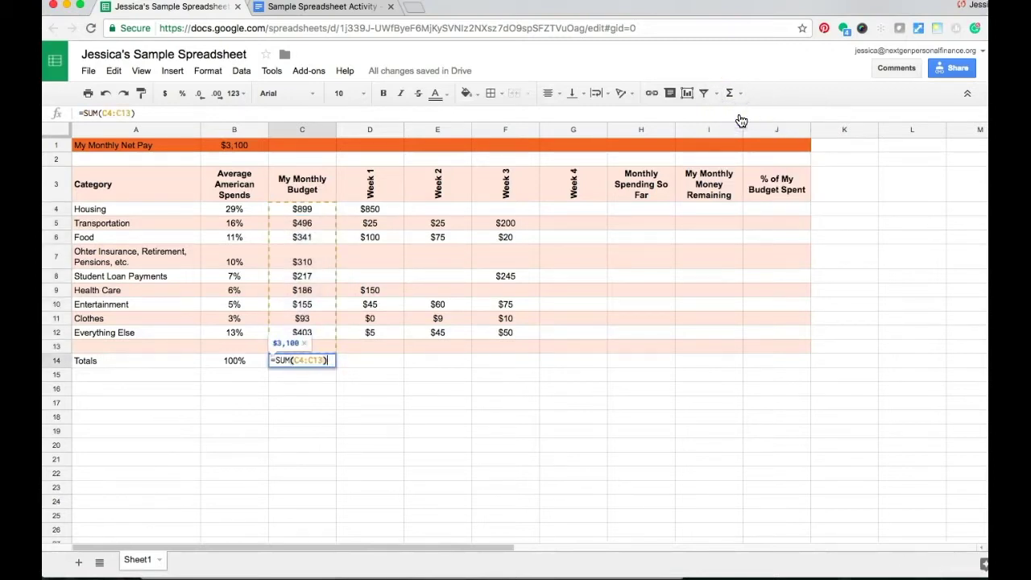
pyautogui.press('Return')
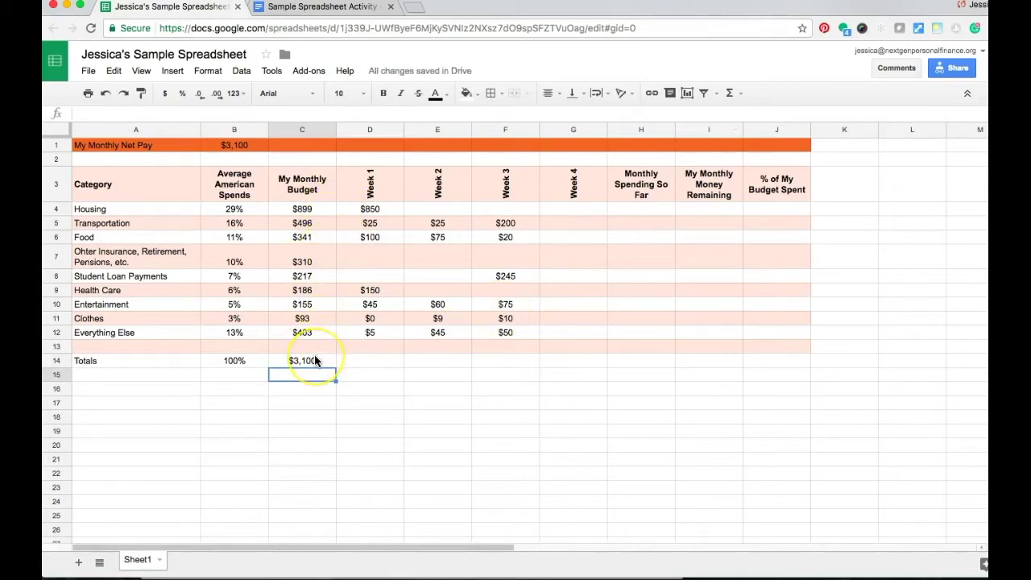
pyautogui.click(364, 363)
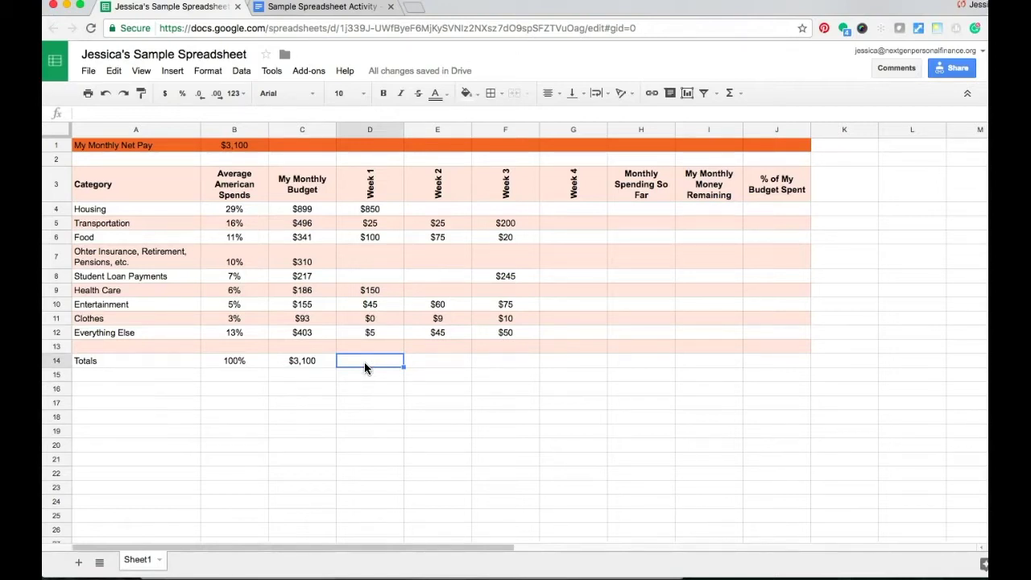
# Step: Enter =sum(d4:d12) in D14 for a Week 1 total of $1,175
pyautogui.write('=su')
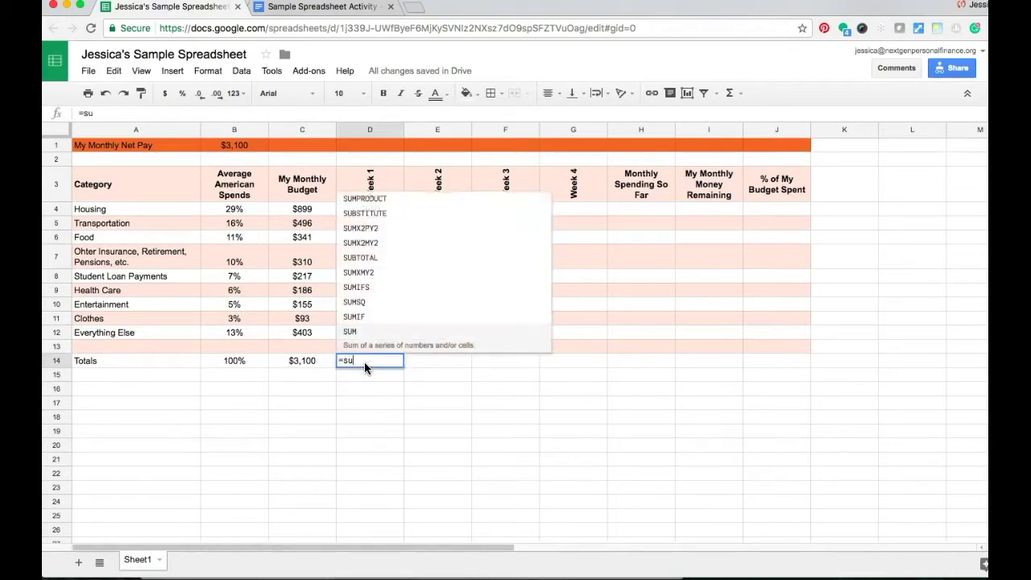
pyautogui.write('m(')
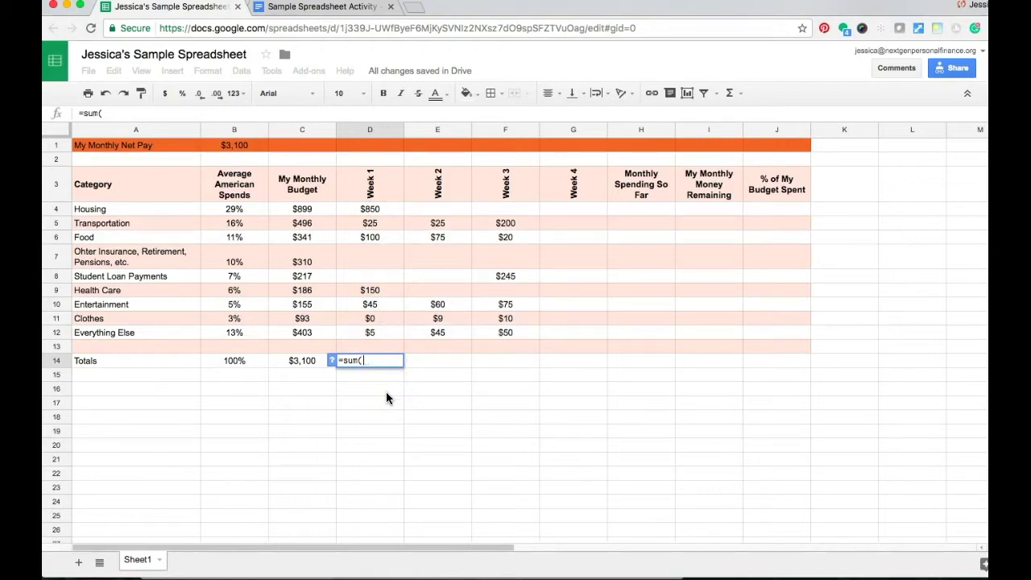
pyautogui.write('d')
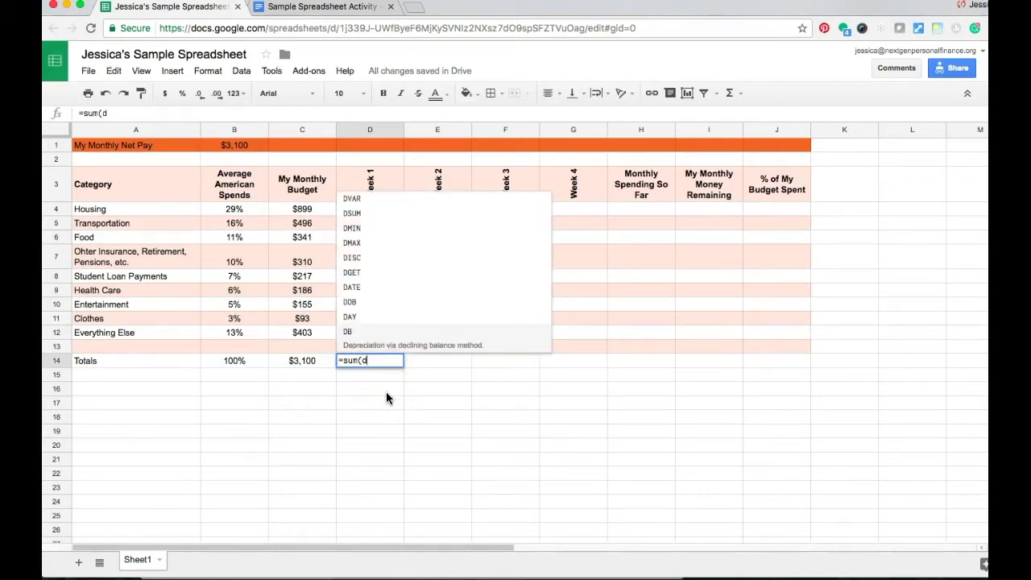
pyautogui.write('4:')
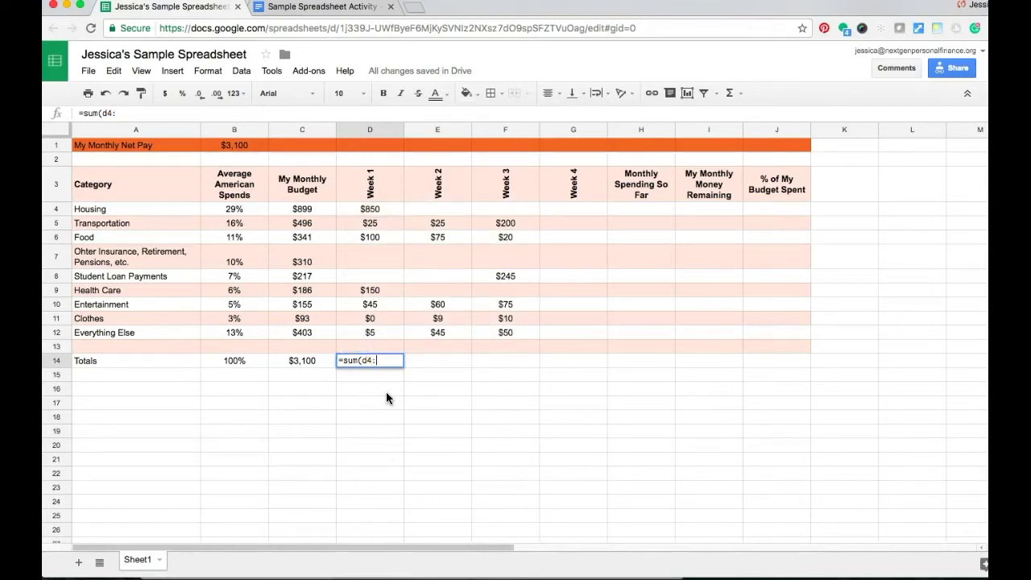
pyautogui.write('d12')
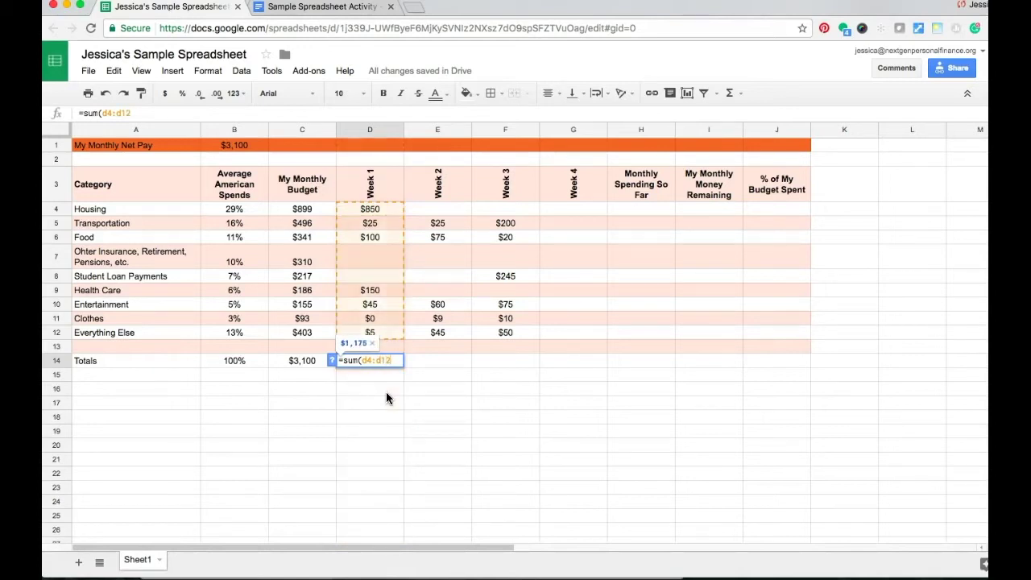
pyautogui.write(')')
pyautogui.press('Return')
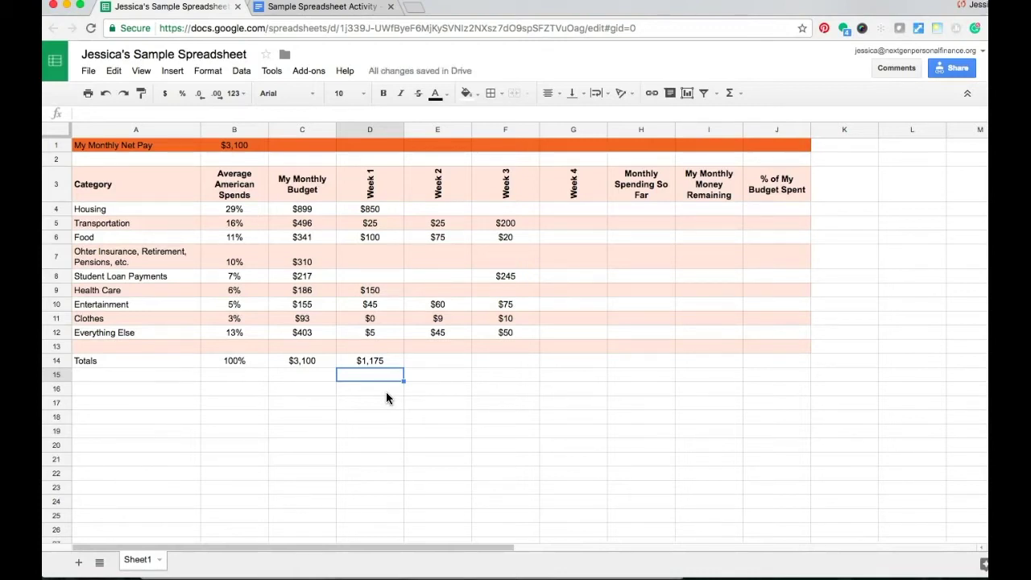
pyautogui.click(427, 363)
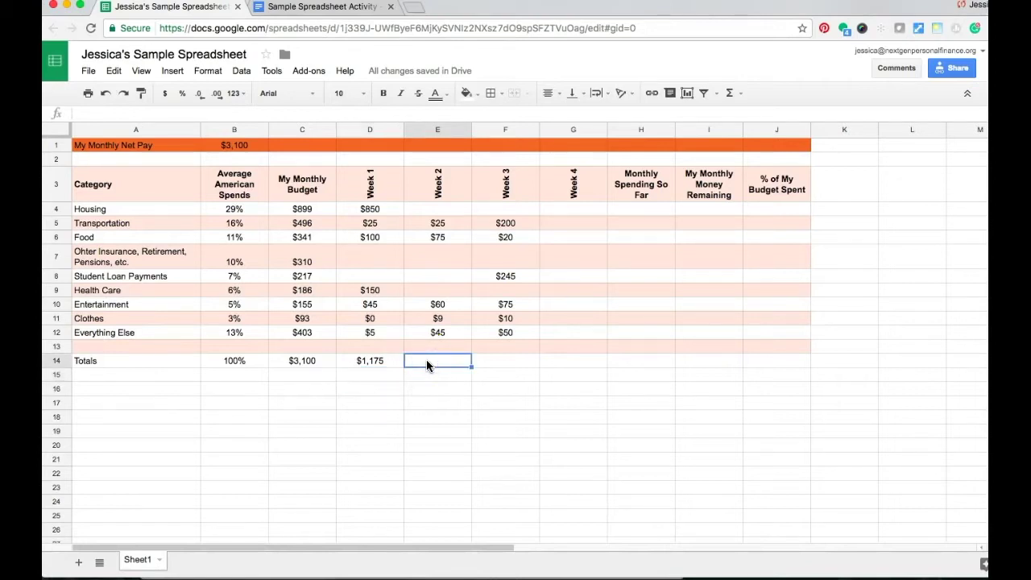
# Step: Enter =sum(E4:E12) in E14, correcting a typo, for a Week 2 total of $214
pyautogui.write('=')
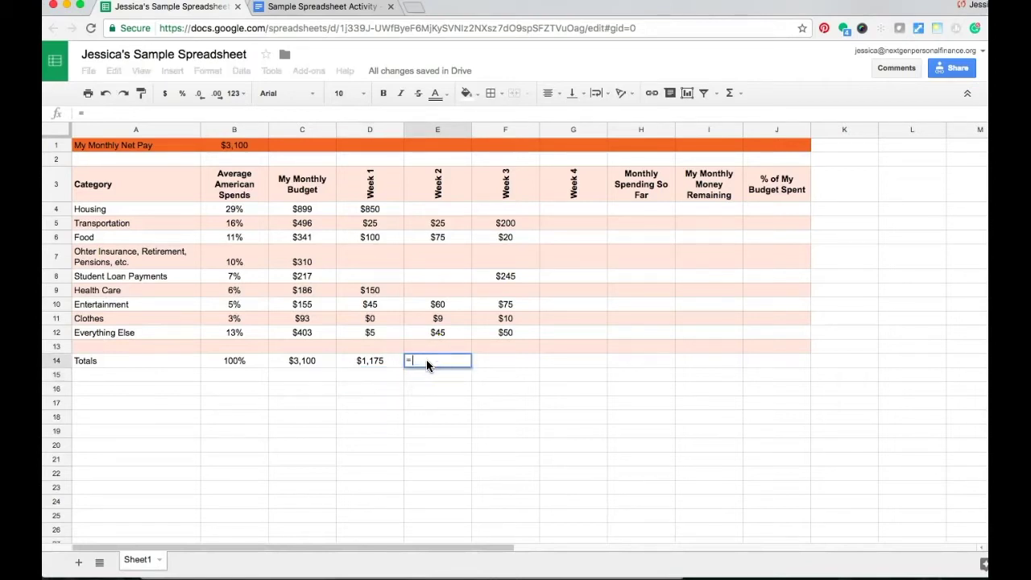
pyautogui.write('(su')
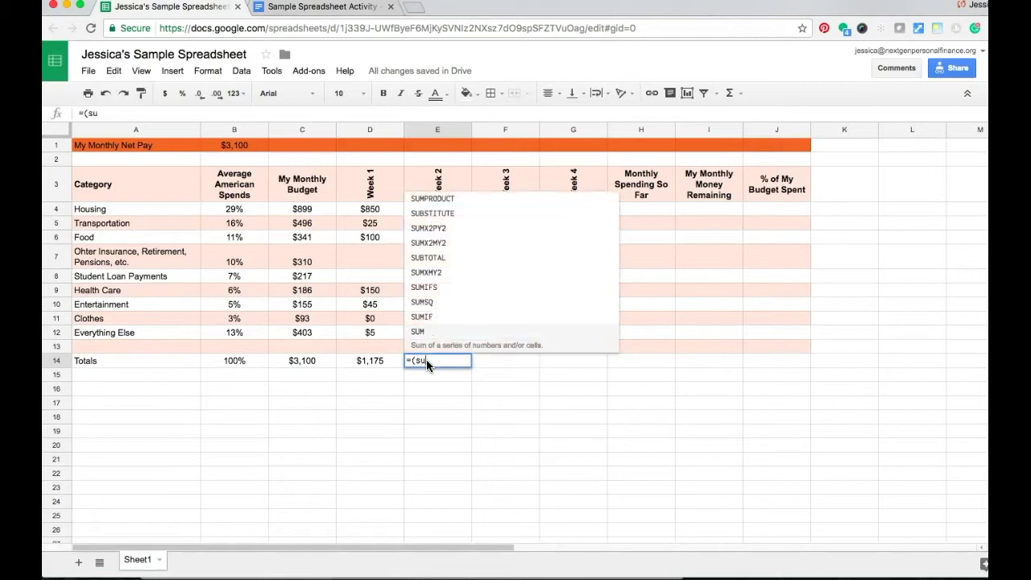
pyautogui.press('BackSpace')
pyautogui.press('BackSpace')
pyautogui.press('BackSpace')
pyautogui.write('sum')
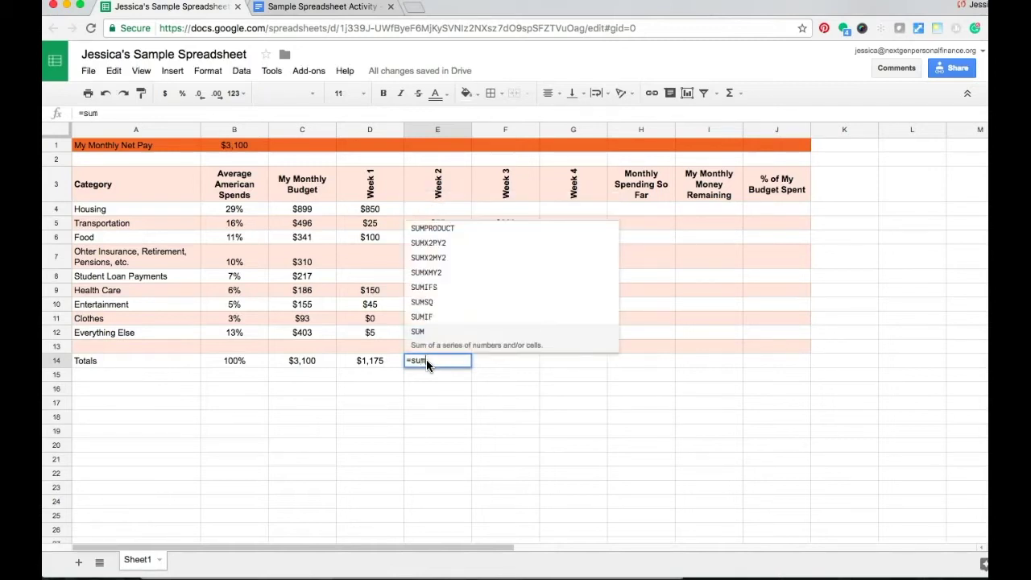
pyautogui.write('(')
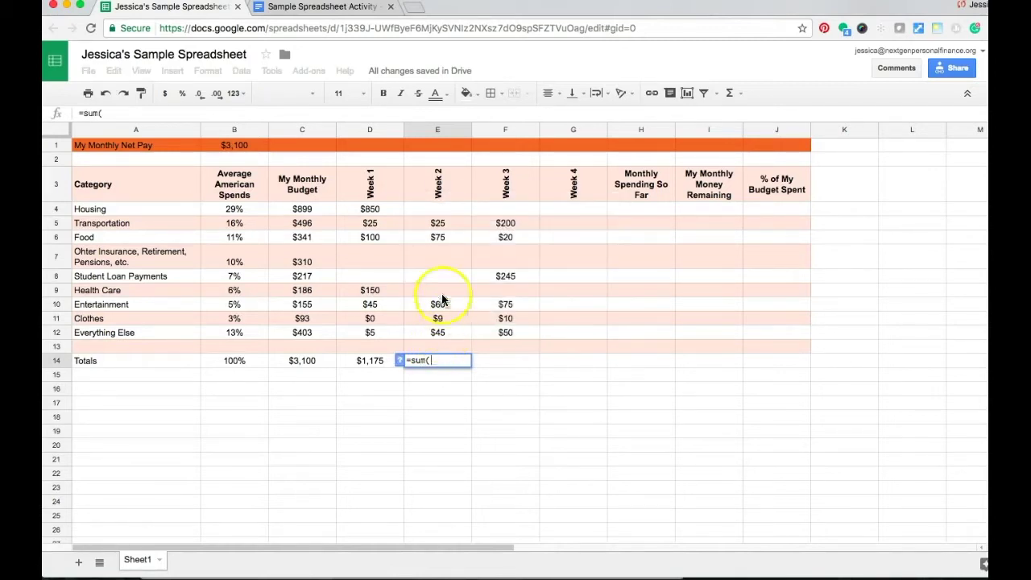
pyautogui.click(435, 208)
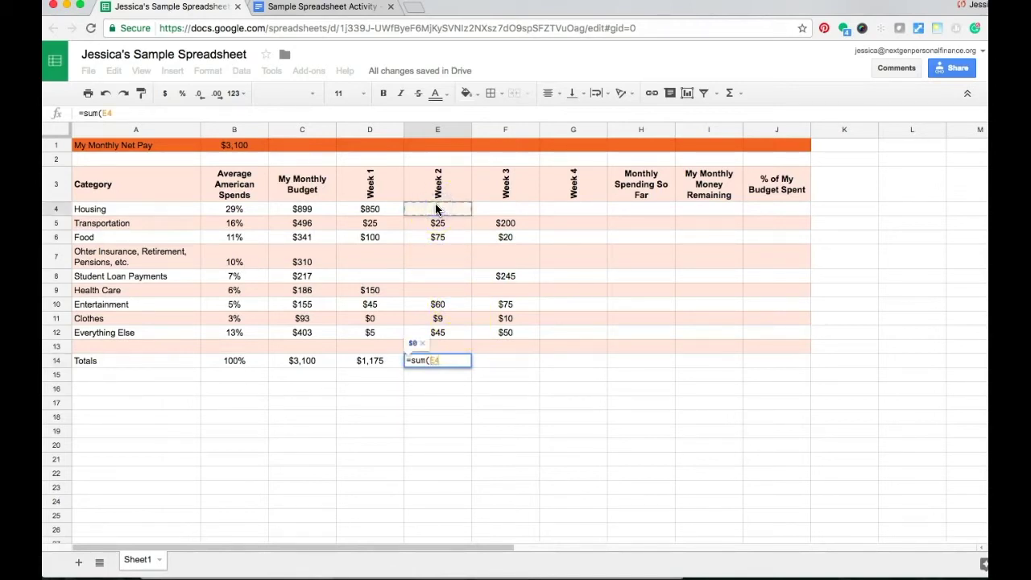
pyautogui.hotkey('shift', 'Down')
pyautogui.hotkey('shift', 'Down')
pyautogui.hotkey('shift', 'Down')
pyautogui.hotkey('shift', 'Down')
pyautogui.hotkey('shift', 'Down')
pyautogui.hotkey('shift', 'Down')
pyautogui.hotkey('shift', 'Down')
pyautogui.hotkey('shift', 'Down')
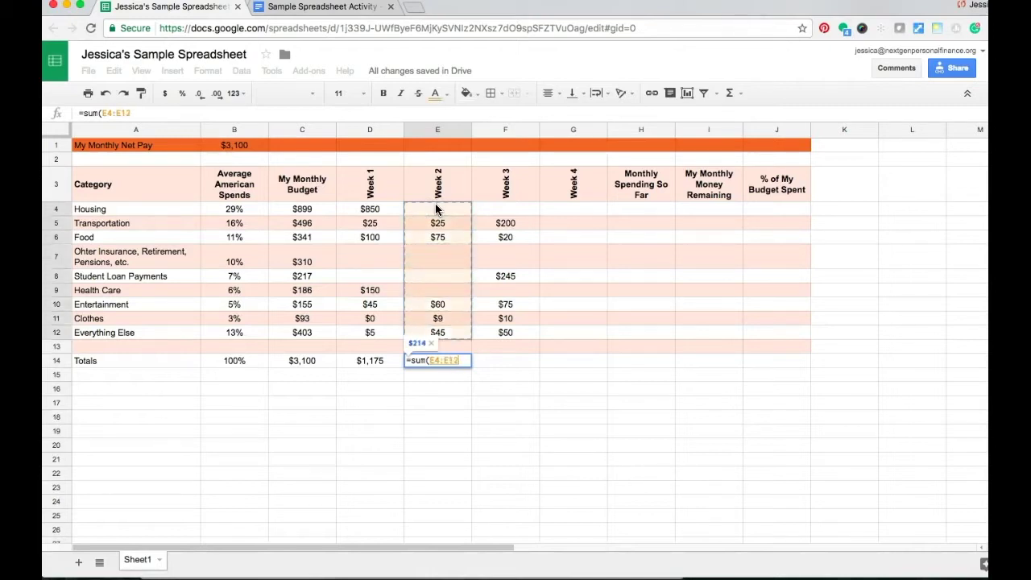
pyautogui.write(')')
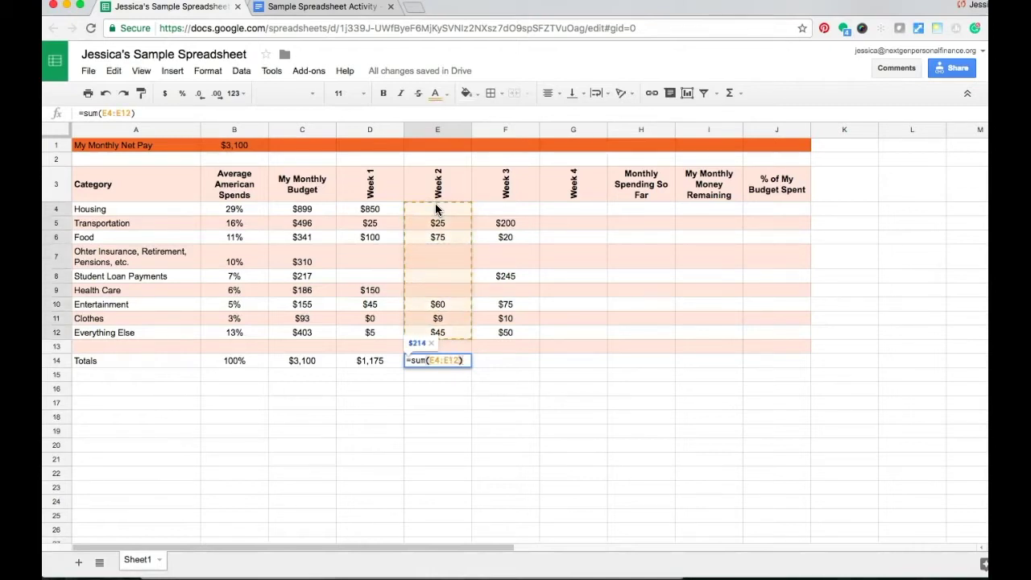
pyautogui.press('Return')
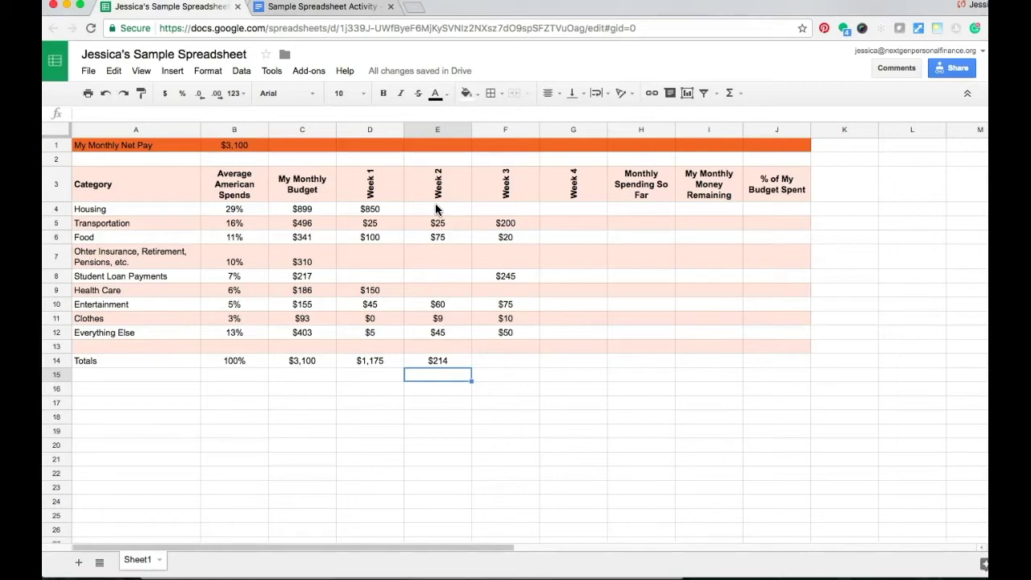
pyautogui.press('Up')
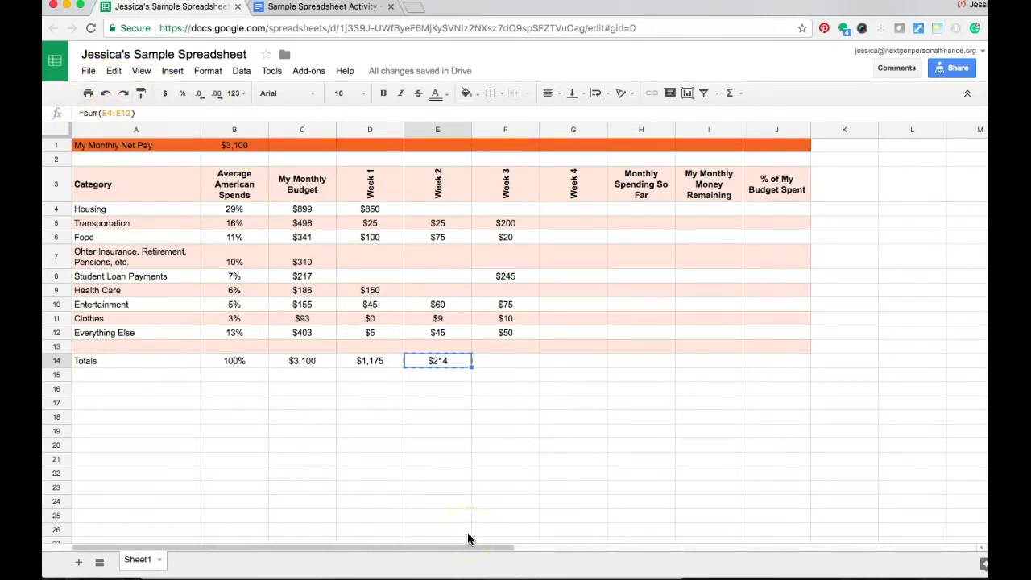
# Step: Copy the Week 2 total formula into F14 to total Week 3
pyautogui.hotkey('ctrl', 'c')
pyautogui.click(505, 363)
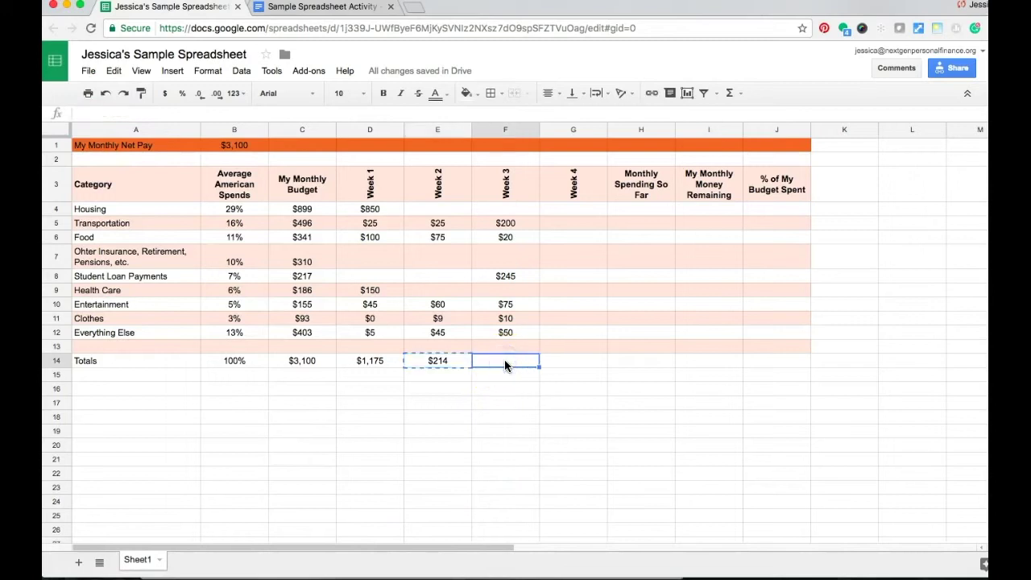
pyautogui.hotkey('ctrl', 'v')
pyautogui.click(500, 400)
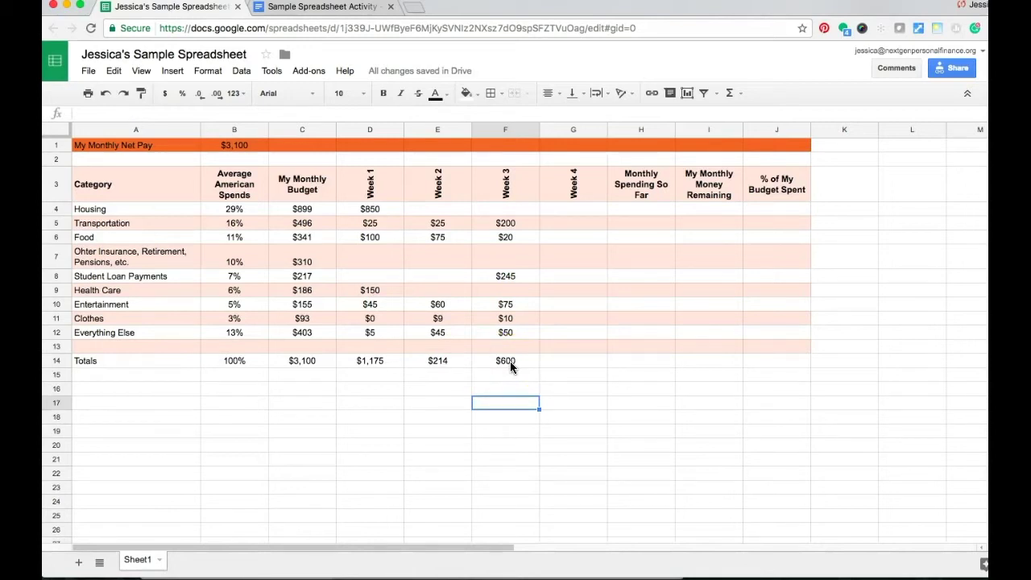
# Step: Review the E14 and F14 sum formulas, then copy the Week 3 total
pyautogui.click(462, 369)
pyautogui.click(459, 368)
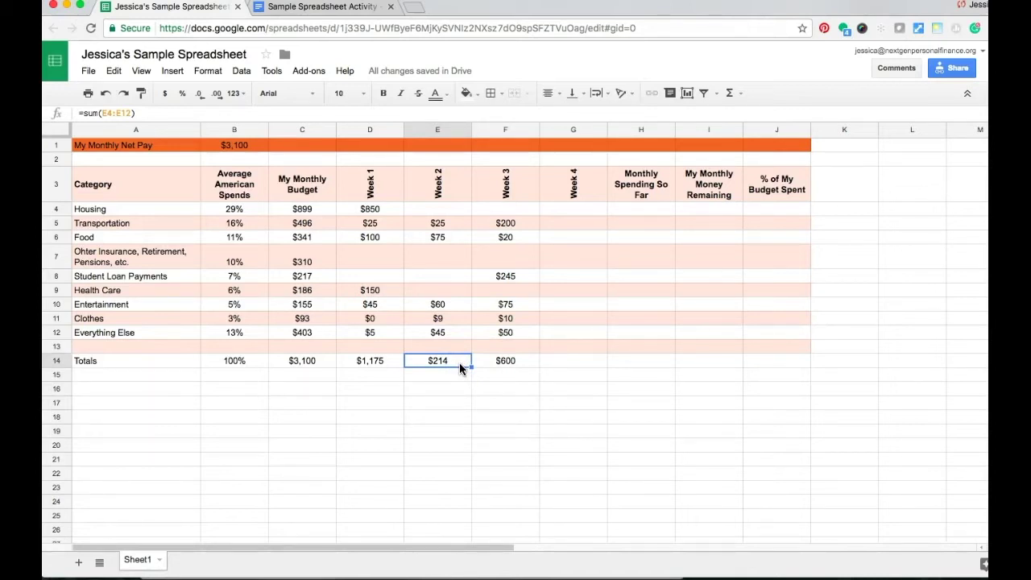
pyautogui.click(508, 361)
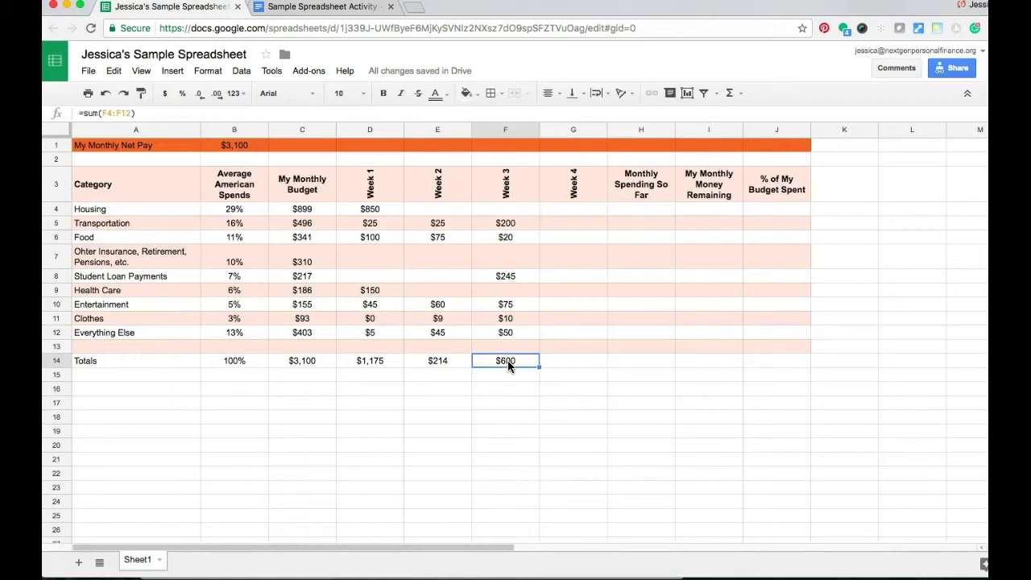
pyautogui.hotkey('ctrl', 'c')
pyautogui.press('Right')
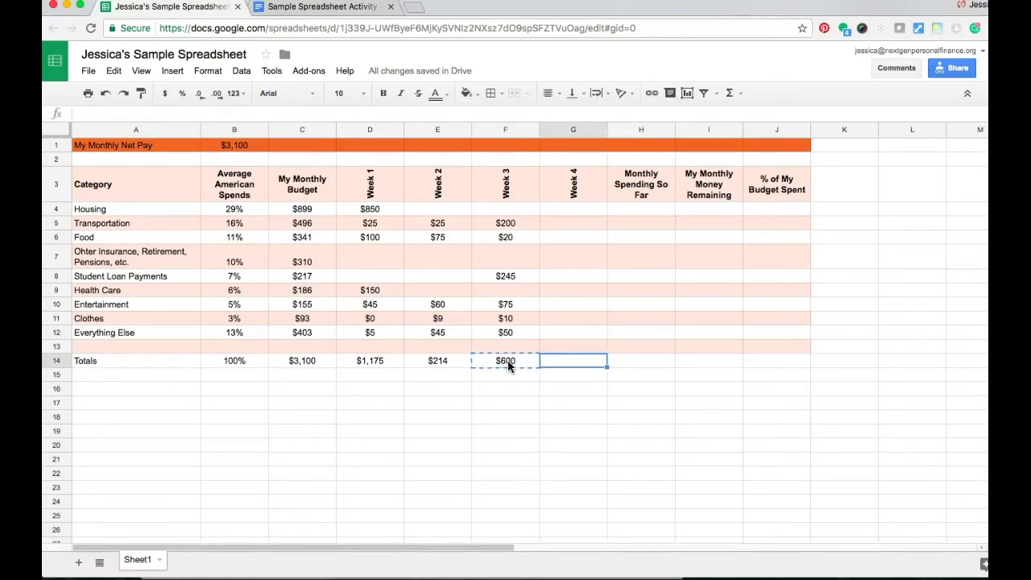
# Step: Paste the total formula into G14, giving =sum(G4:G12) showing $0
pyautogui.hotkey('ctrl', 'v')
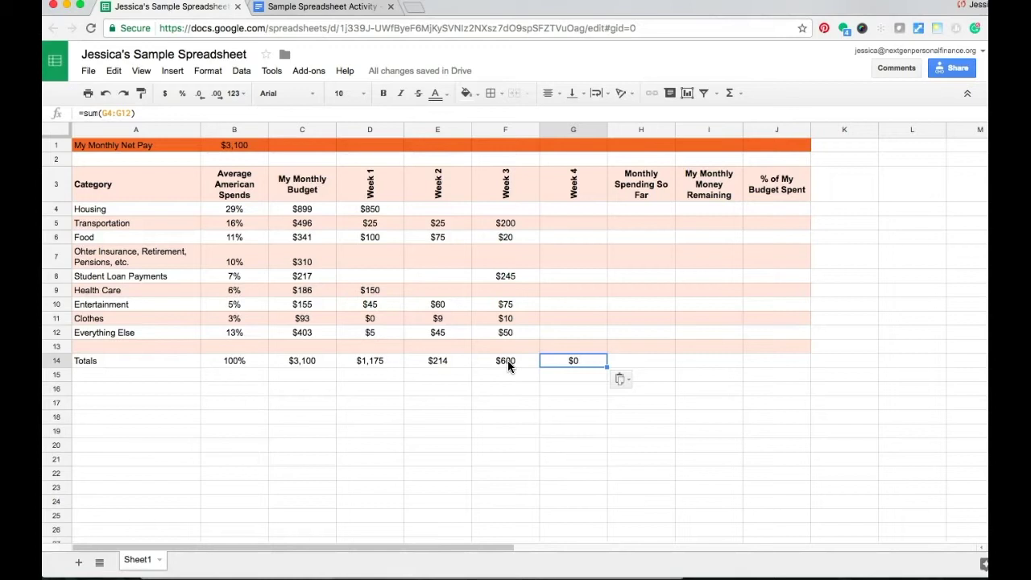
pyautogui.click(339, 457)
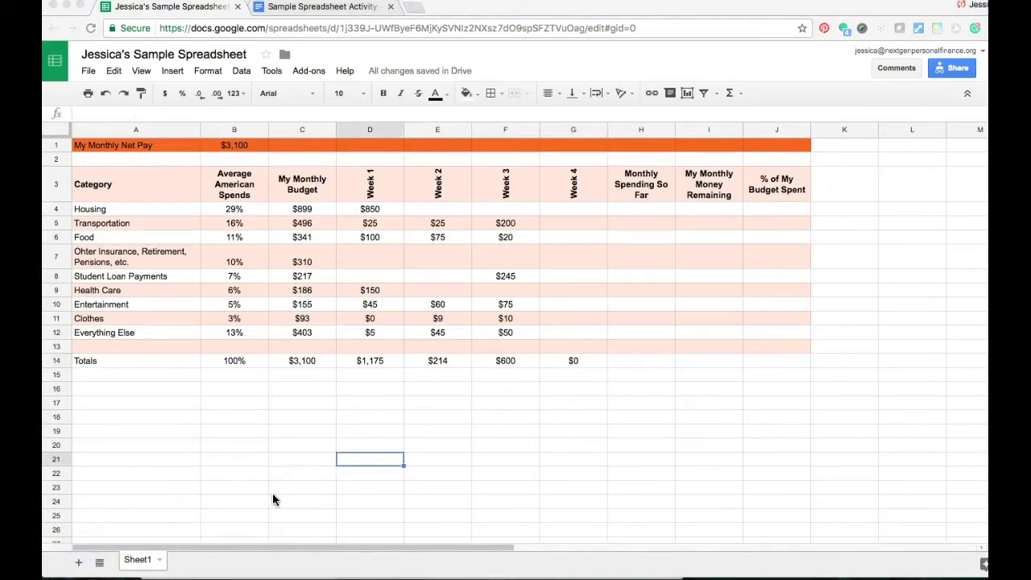
pyautogui.click(314, 478)
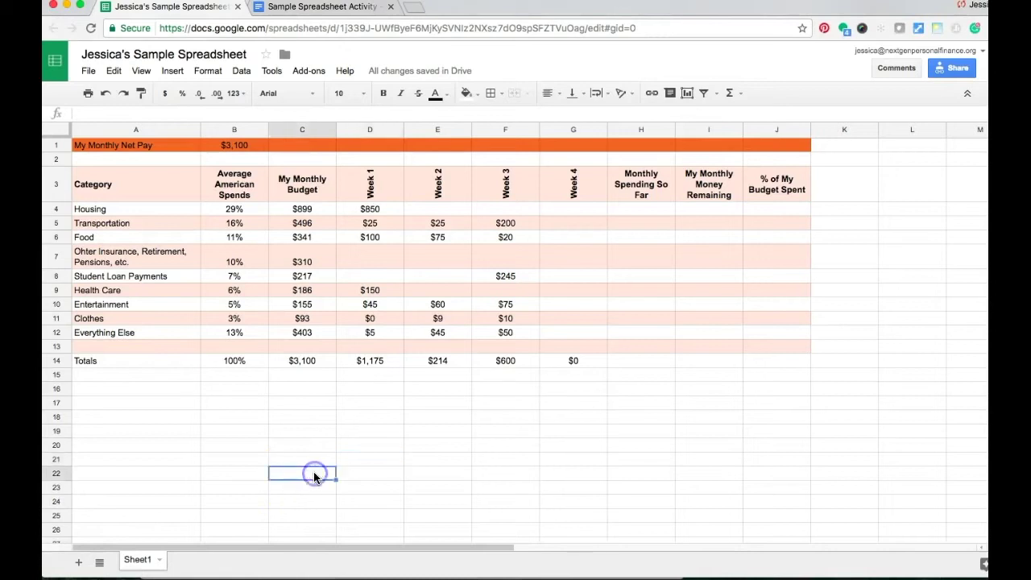
# Step: Sum D5:G5 with the toolbar SUM so Transportation's H5 shows $250
pyautogui.click(369, 210)
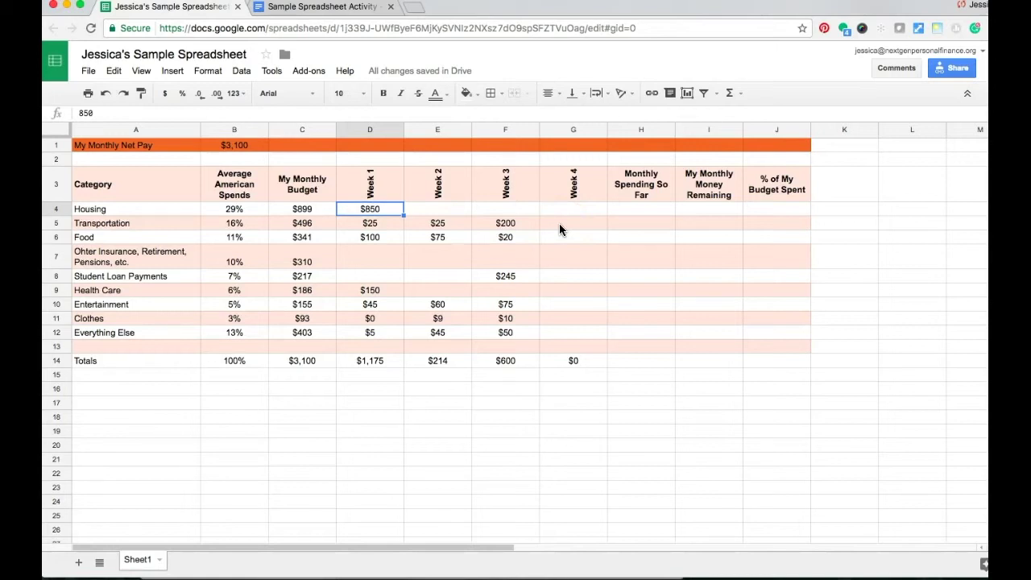
pyautogui.press('Down')
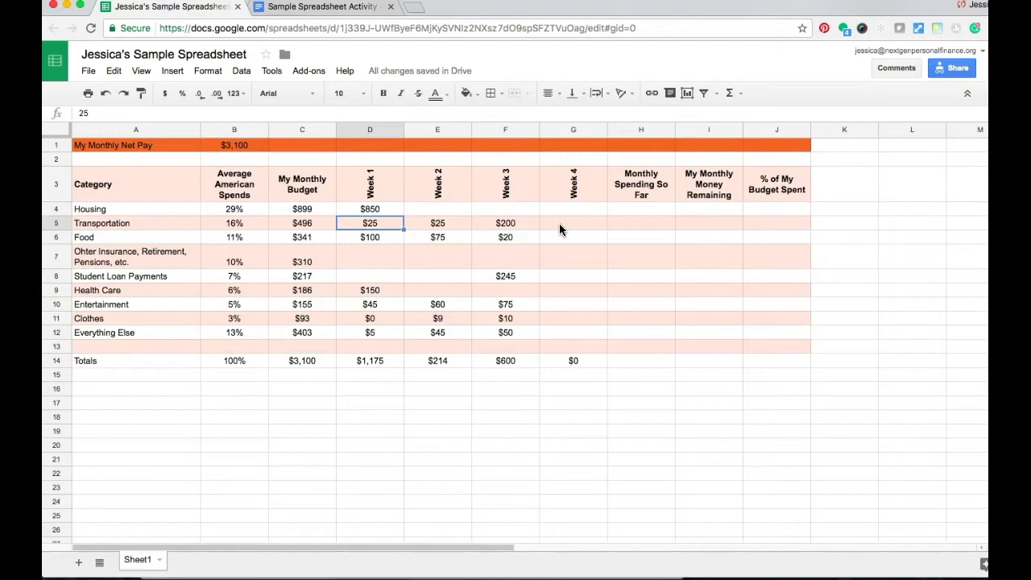
pyautogui.press('Right')
pyautogui.press('Right')
pyautogui.press('Right')
pyautogui.press('Right')
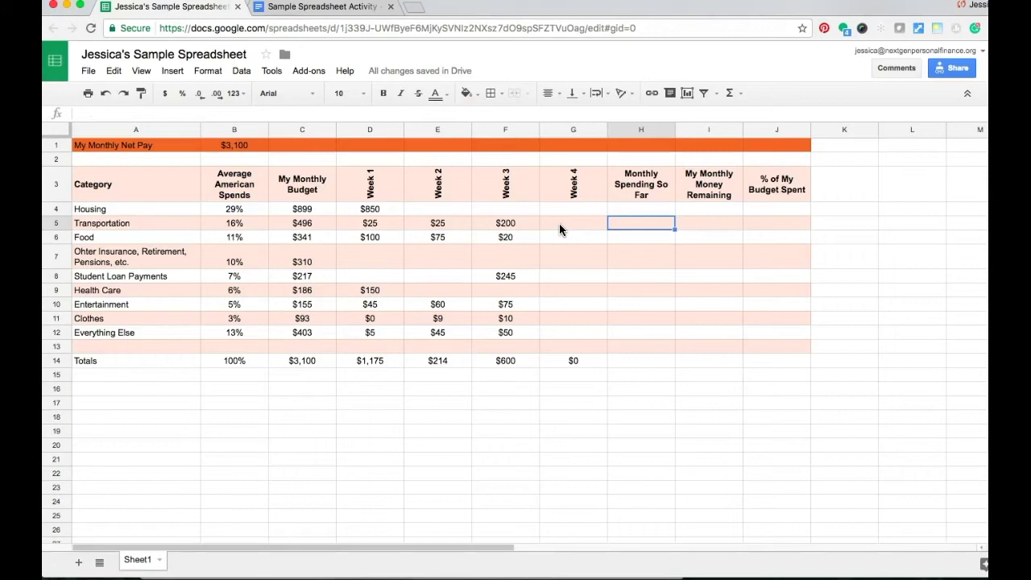
pyautogui.click(363, 224)
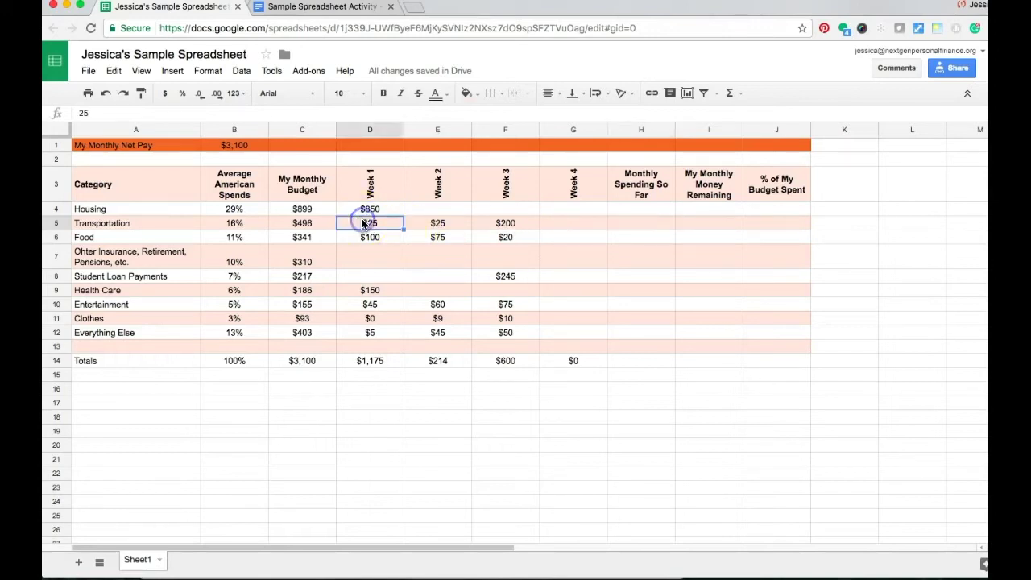
pyautogui.hotkey('shift', 'Right')
pyautogui.hotkey('shift', 'Right')
pyautogui.hotkey('shift', 'Right')
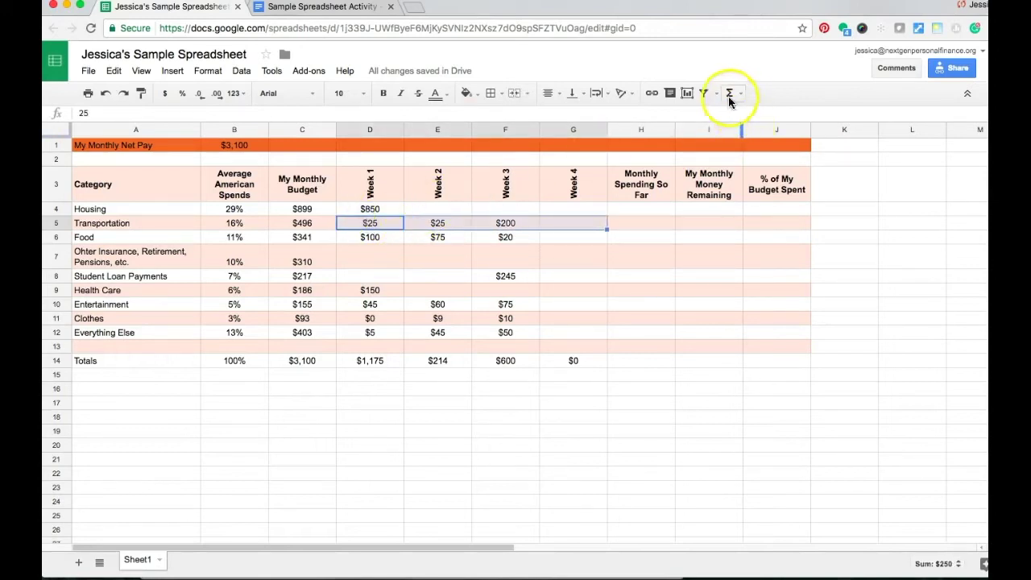
pyautogui.click(729, 98)
pyautogui.click(741, 110)
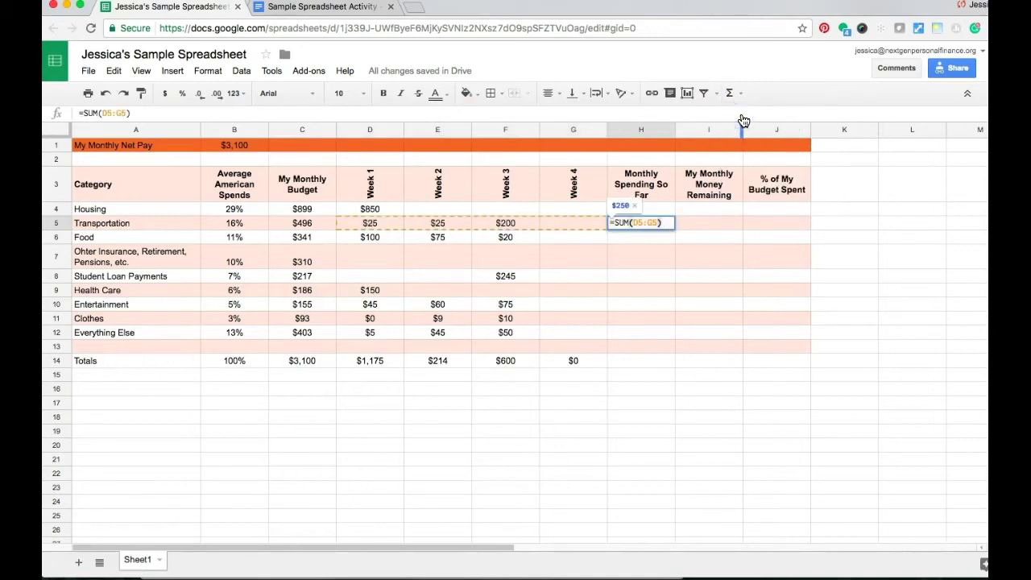
pyautogui.press('Return')
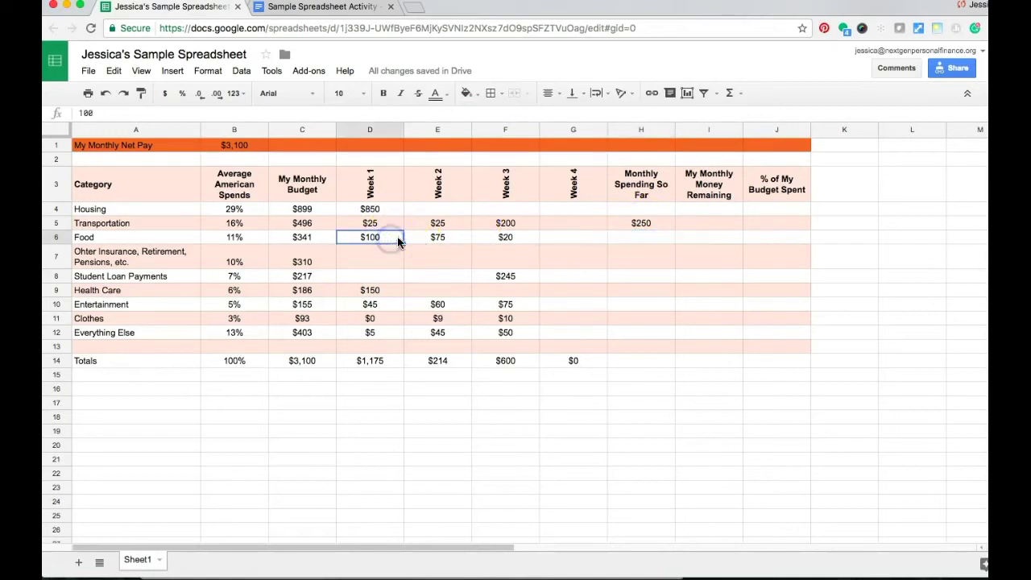
# Step: Enter =sum(D6:G6) in H6 so Food's spending so far shows $195
pyautogui.click(626, 241)
pyautogui.write('=')
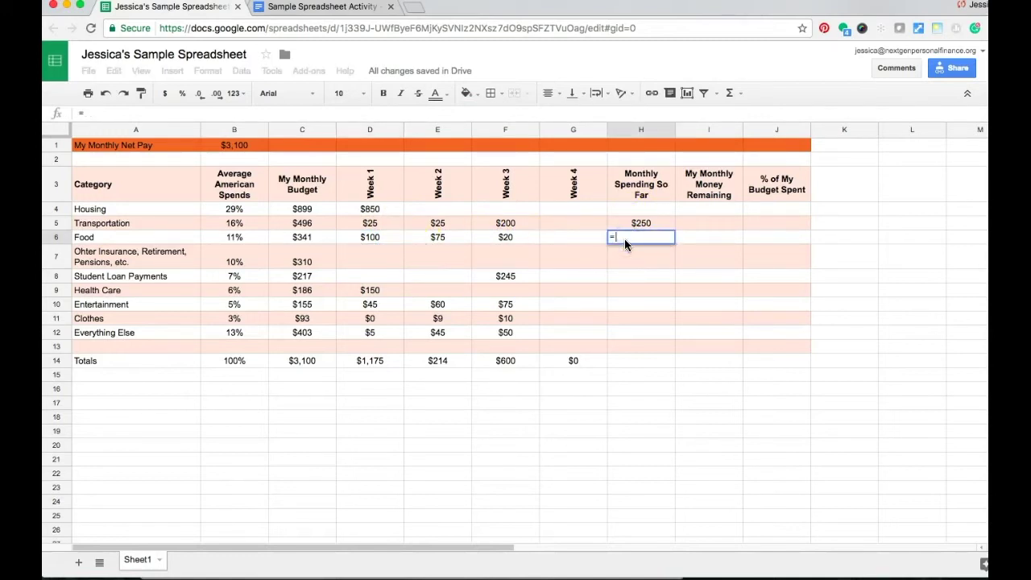
pyautogui.write('sum(')
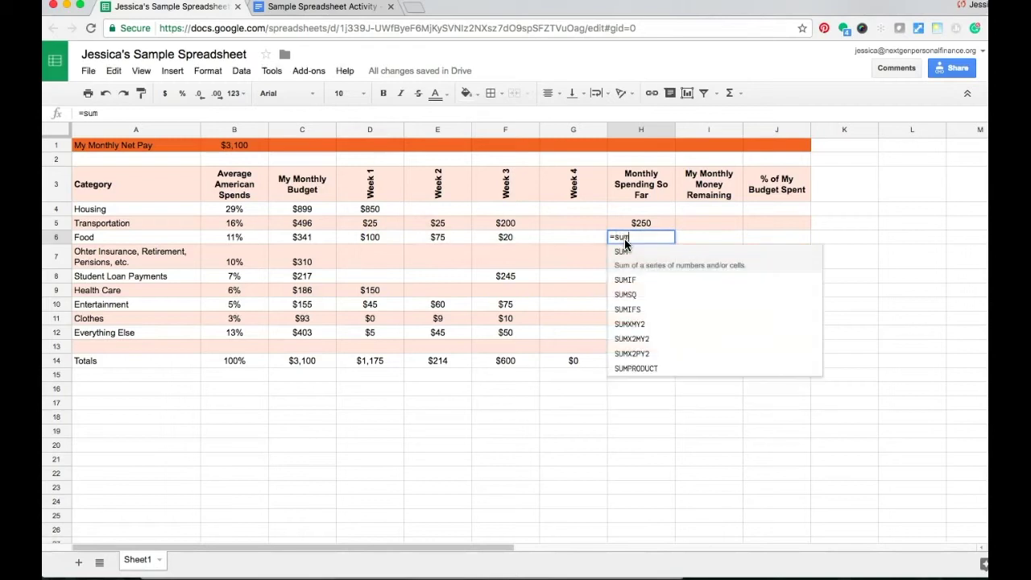
pyautogui.press('Left')
pyautogui.hotkey('shift', 'Left')
pyautogui.hotkey('shift', 'Left')
pyautogui.hotkey('shift', 'Left')
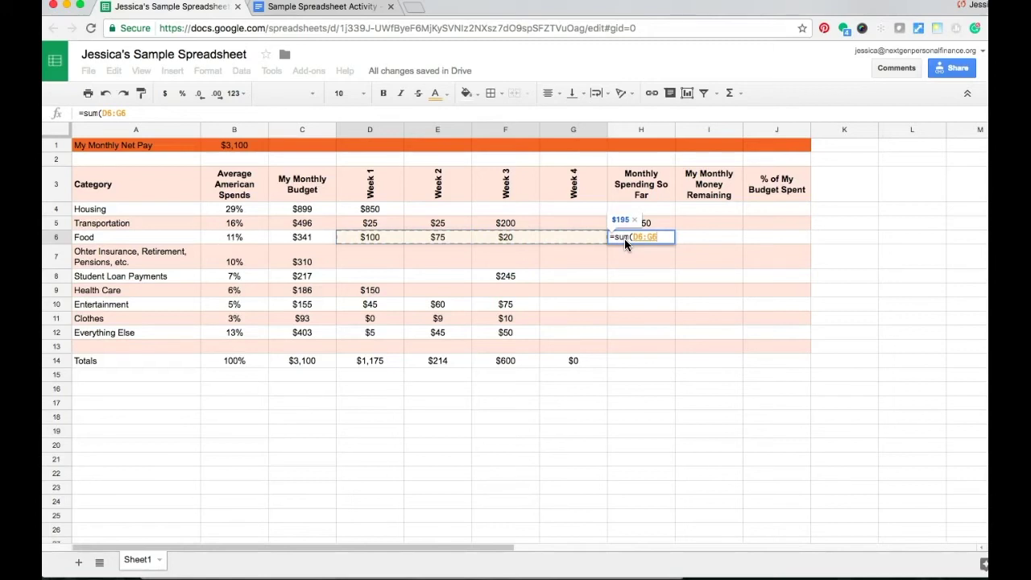
pyautogui.press('Return')
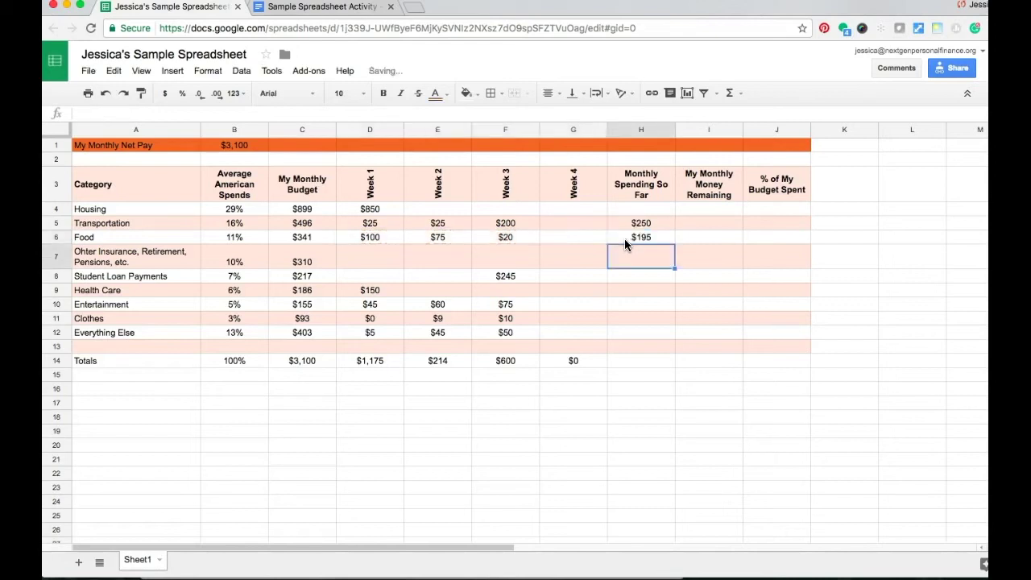
pyautogui.click(624, 239)
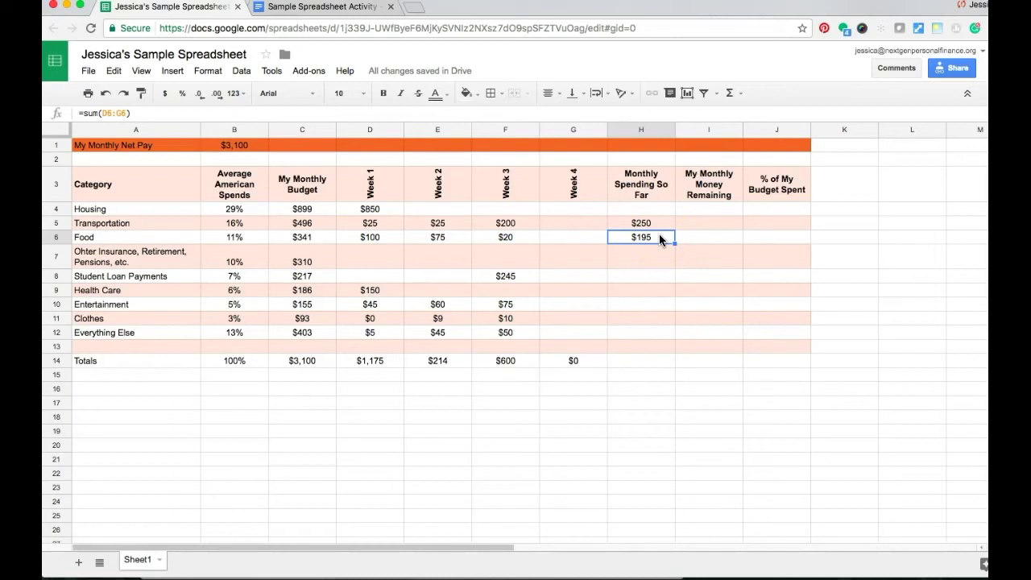
# Step: Paste the row-sum formula into H7:H12 and verify the formulas in H7 and H8
pyautogui.click(656, 259)
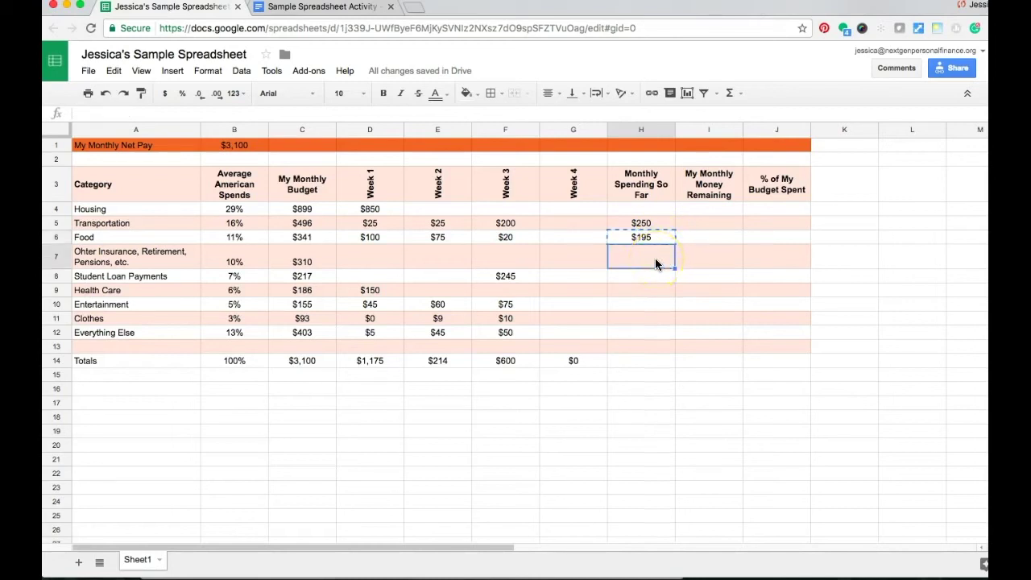
pyautogui.hotkey('shift', 'Down')
pyautogui.hotkey('shift', 'Down')
pyautogui.hotkey('shift', 'Down')
pyautogui.hotkey('shift', 'Down')
pyautogui.hotkey('shift', 'Down')
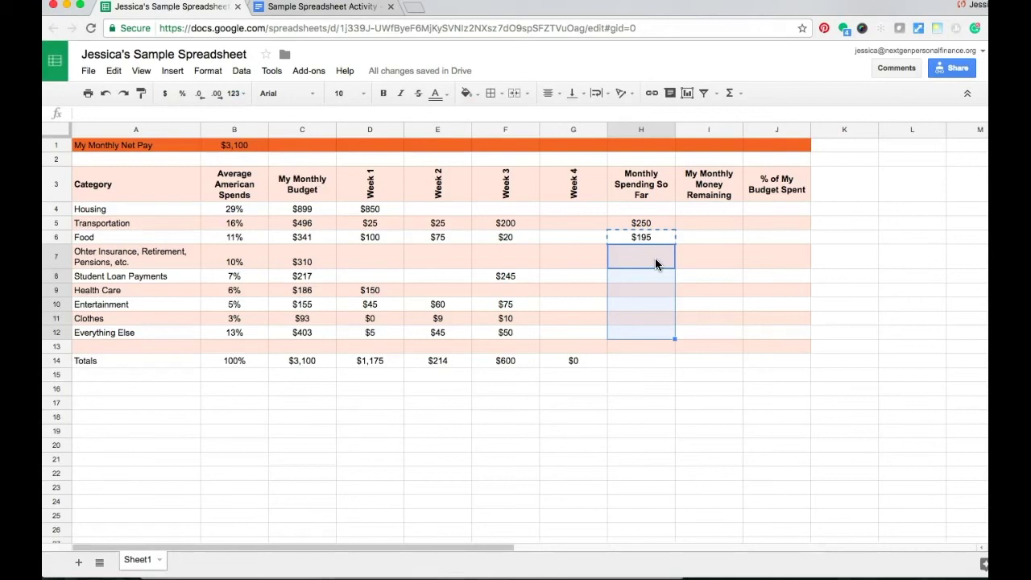
pyautogui.hotkey('ctrl', 'v')
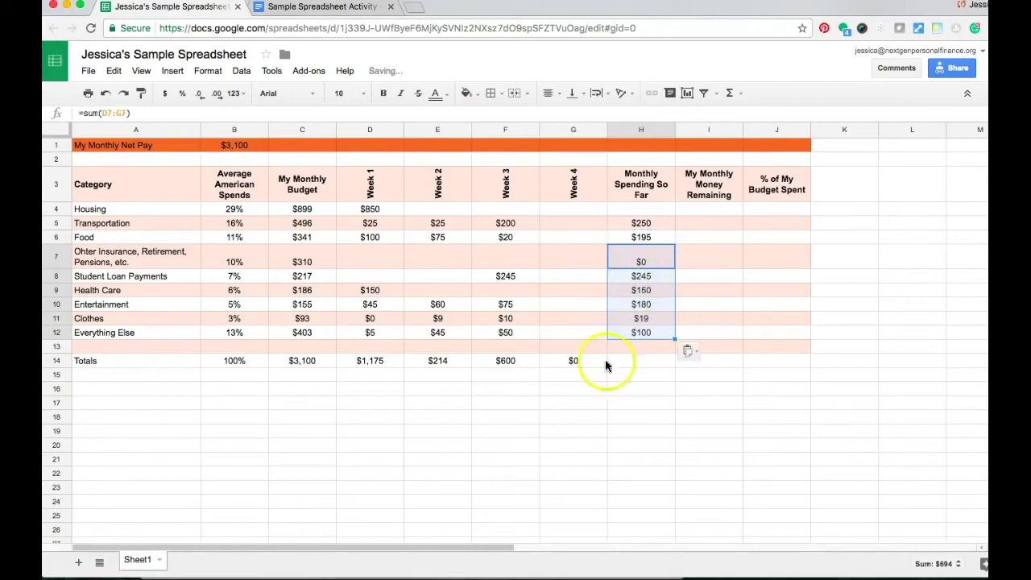
pyautogui.click(621, 461)
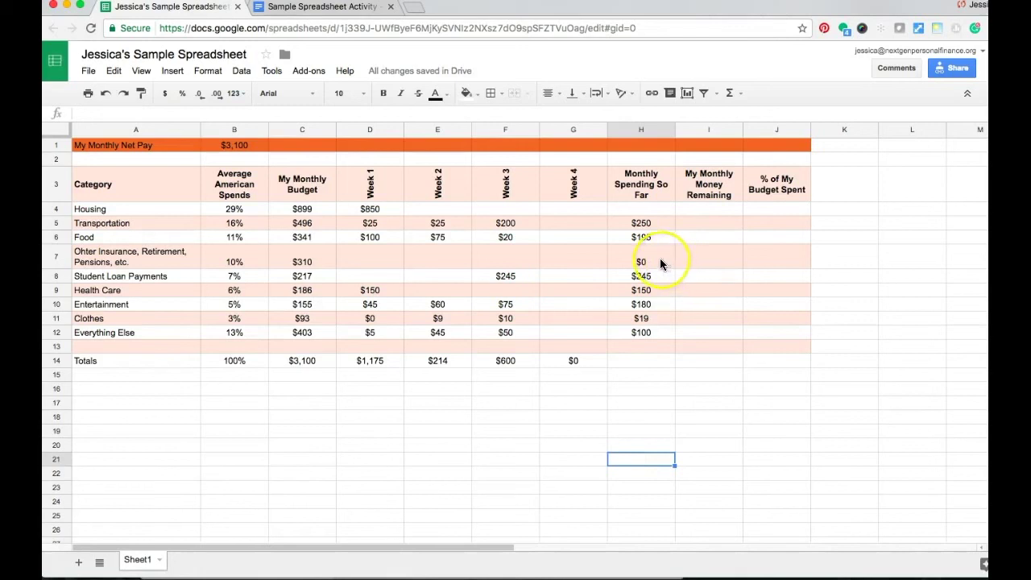
pyautogui.click(649, 262)
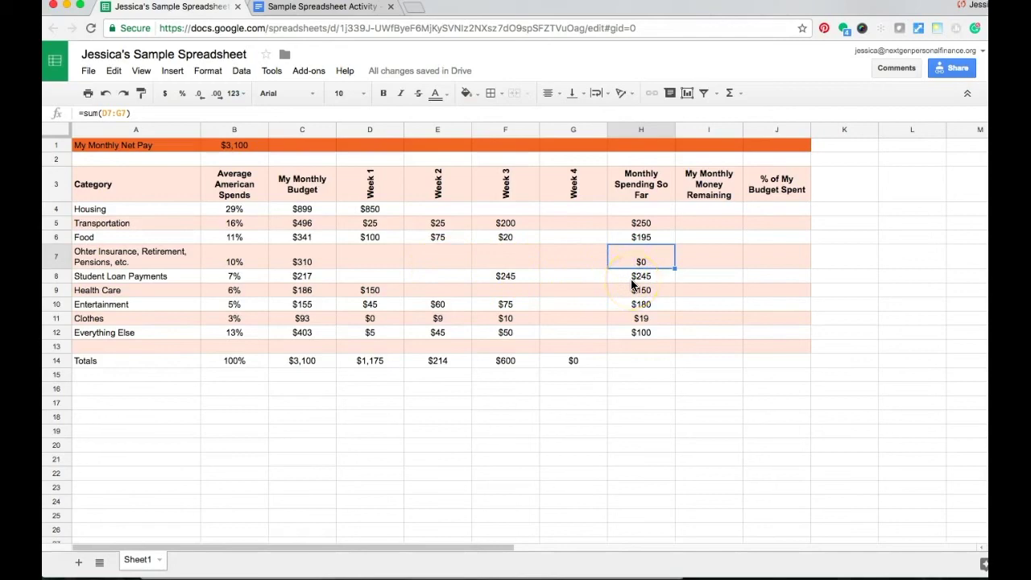
pyautogui.click(636, 277)
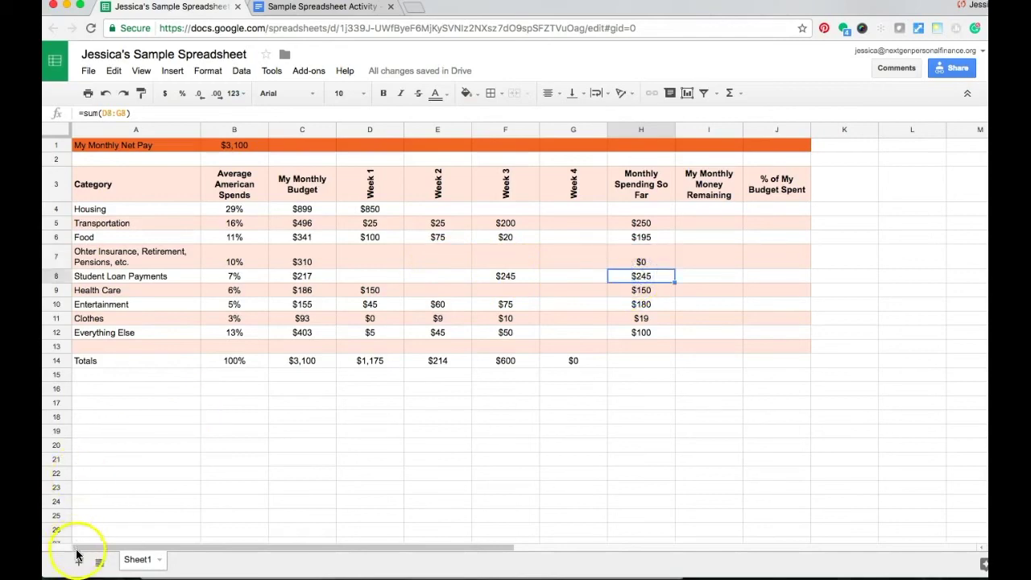